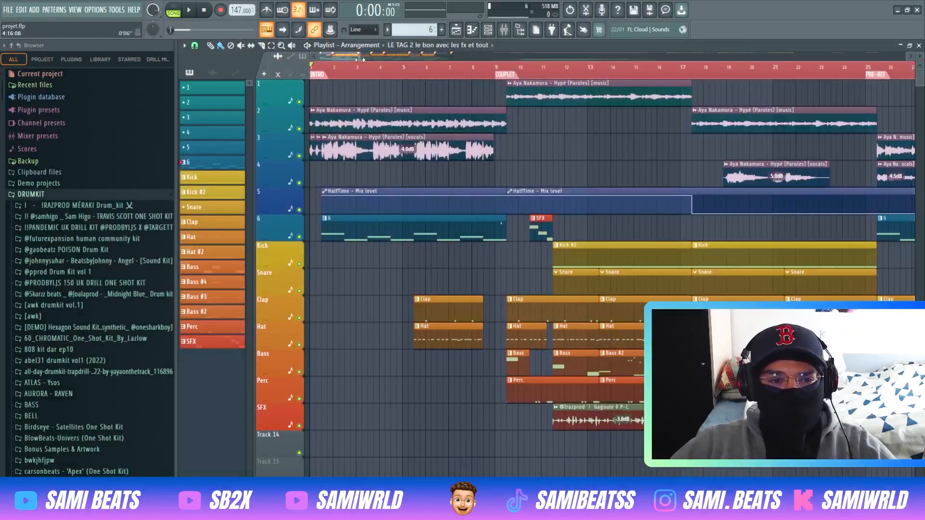
- Open the Clap pattern clip at the start of the COUPLET section in the playlist
left_click_drag(344, 59, 352, 62)
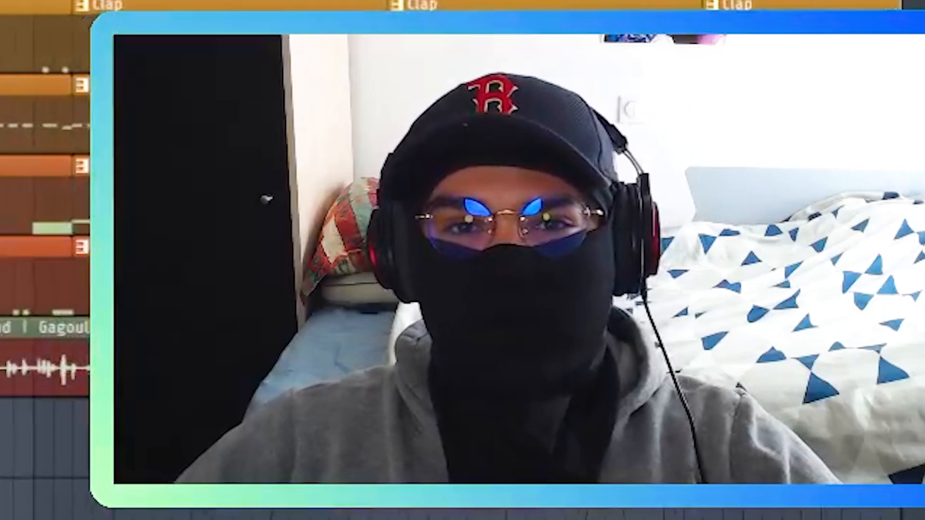
left_click_drag(359, 57, 380, 95)
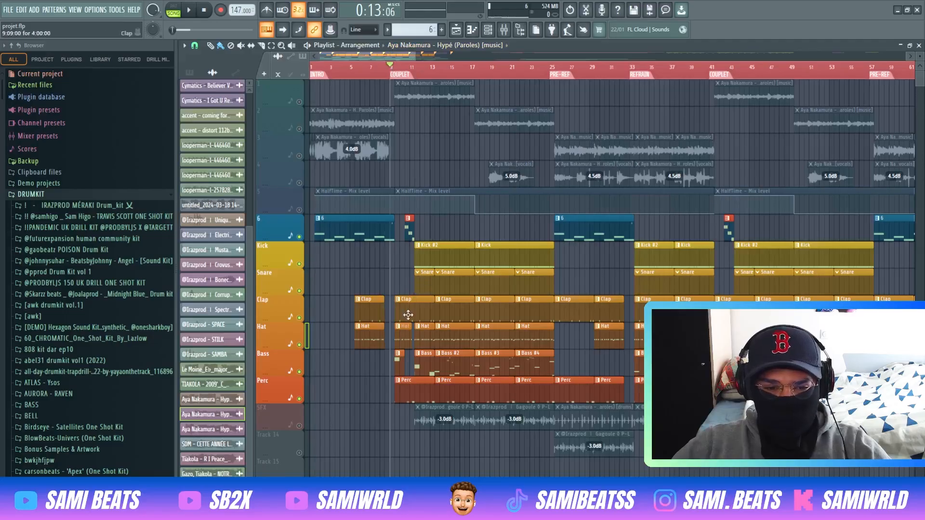
double_click(408, 315)
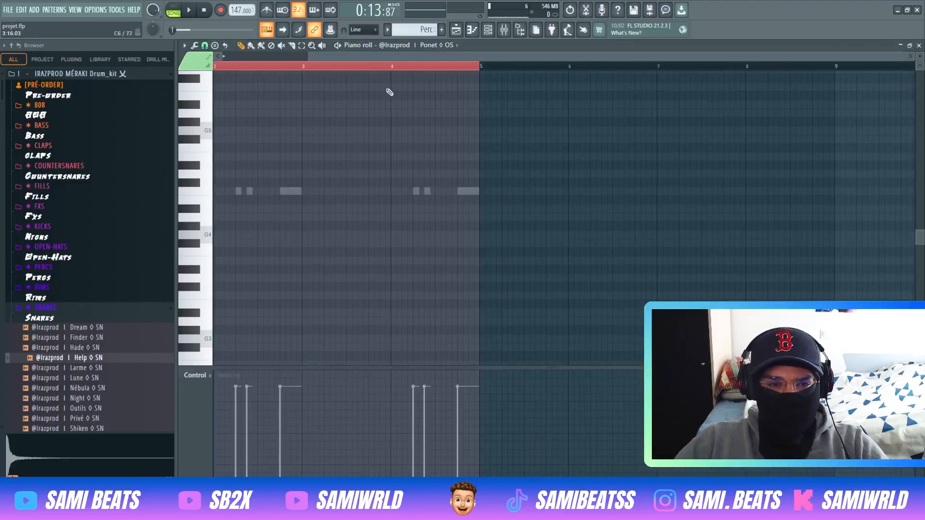
- Bring up the FAST channel's notes in the Perc pattern's piano roll and play them back
left_click_drag(374, 57, 337, 58)
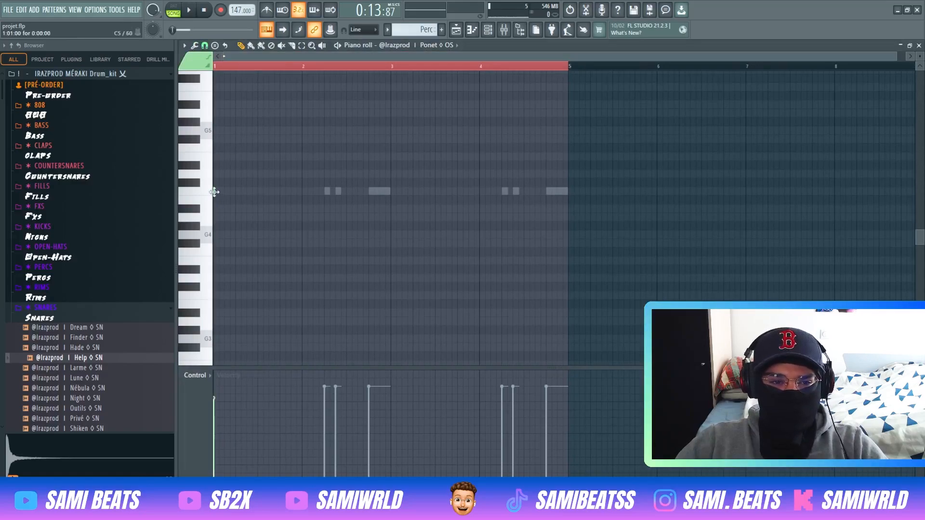
double_click(338, 191)
double_click(379, 192)
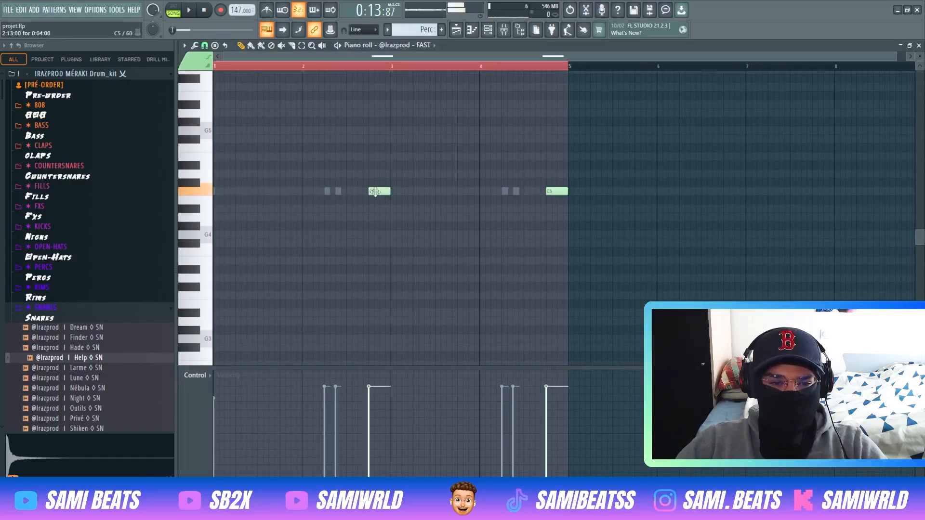
key("space")
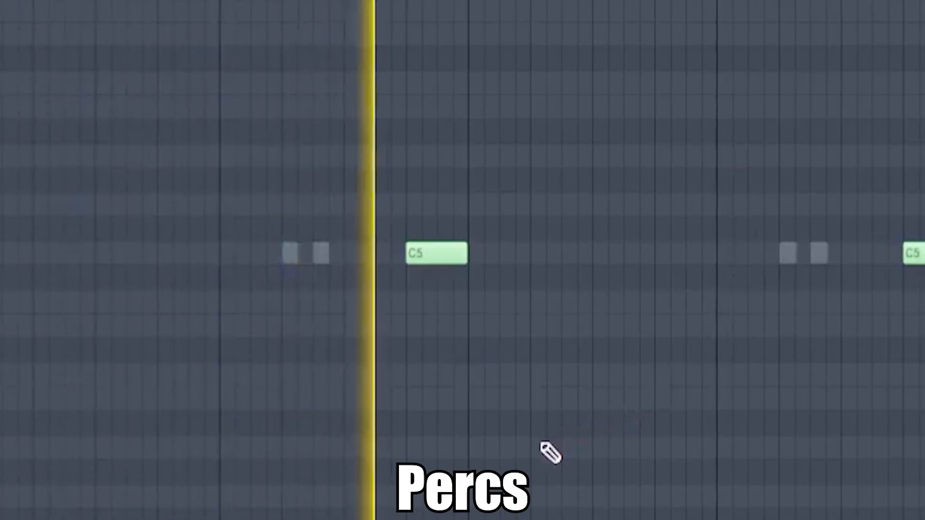
key("space")
left_click(195, 375)
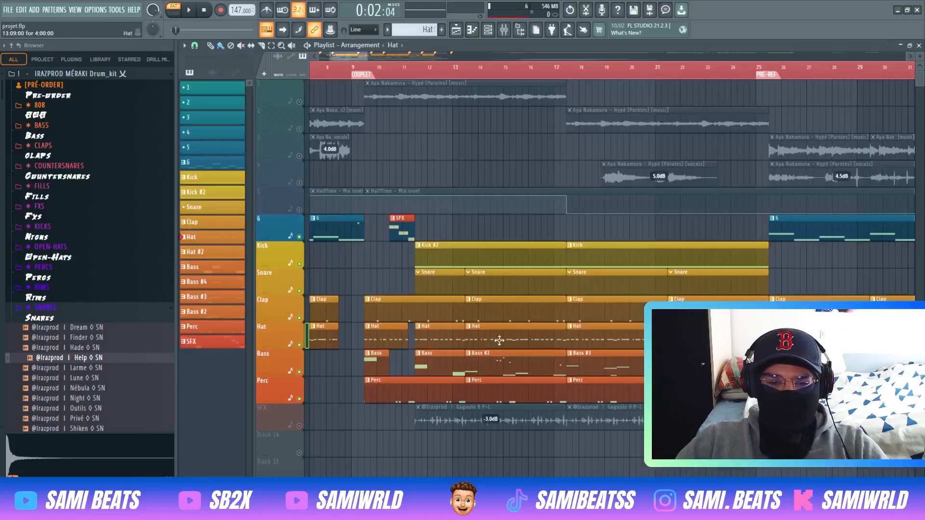
- Examine the Hat pattern's notes in the piano roll and select the Empty PS channel in the channel rack
key("F7")
left_click_drag(542, 59, 464, 67)
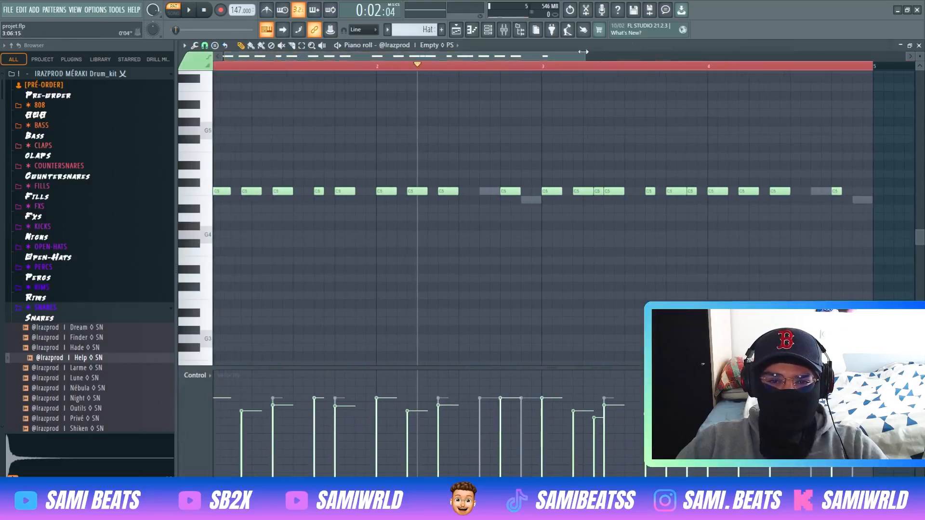
left_click_drag(586, 56, 782, 57)
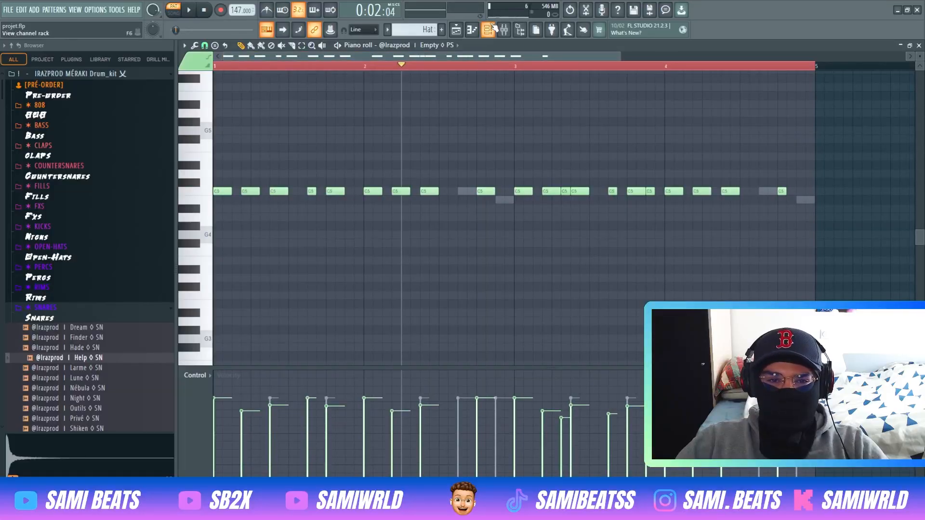
left_click(490, 28)
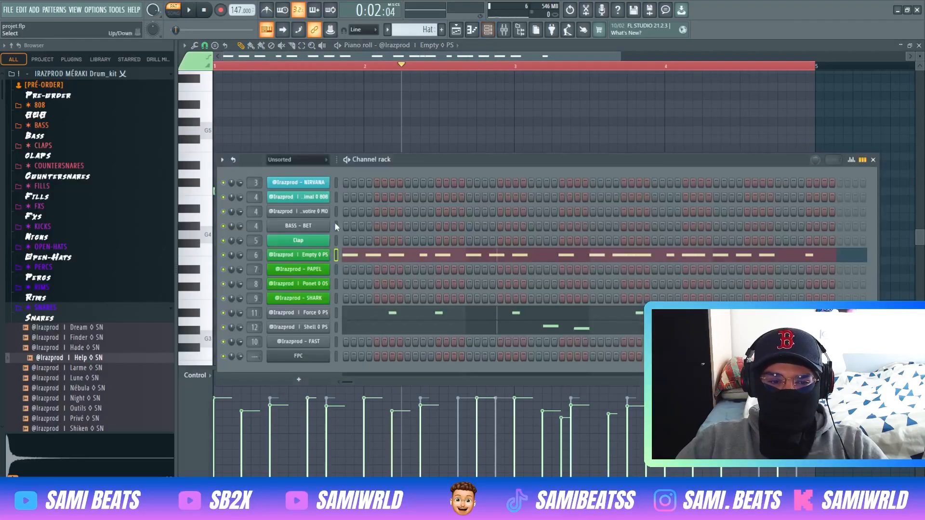
left_click(301, 255)
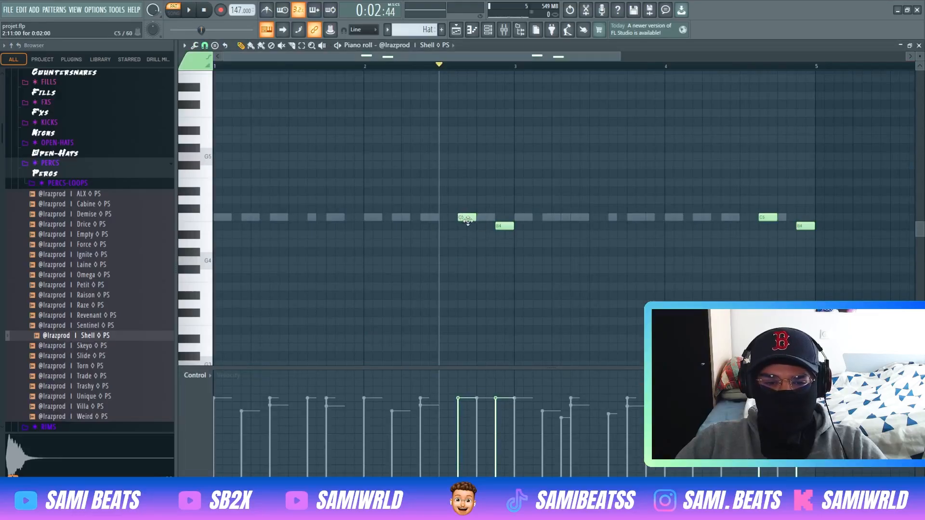
- Play the Hat pattern with the Shell PS notes in the piano roll, and return to the Empty PS notes and velocities
double_click(482, 218)
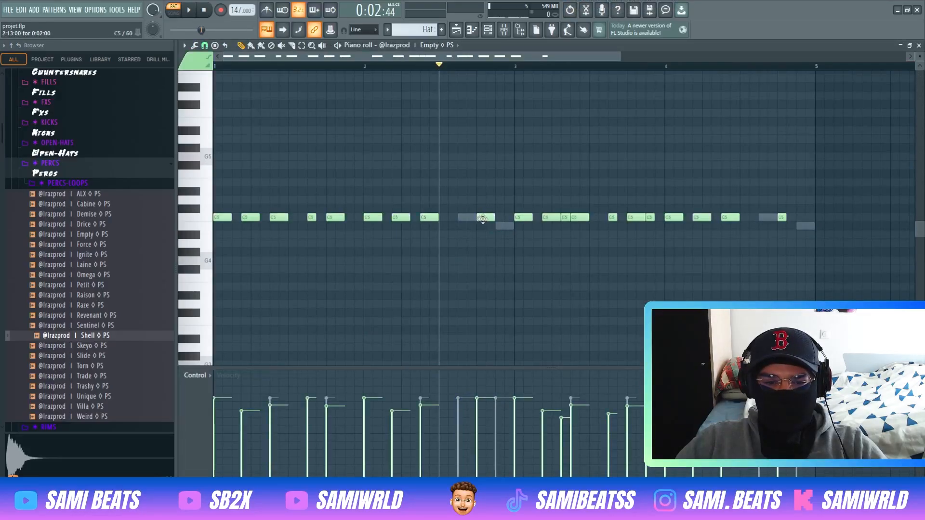
double_click(501, 225)
key("space")
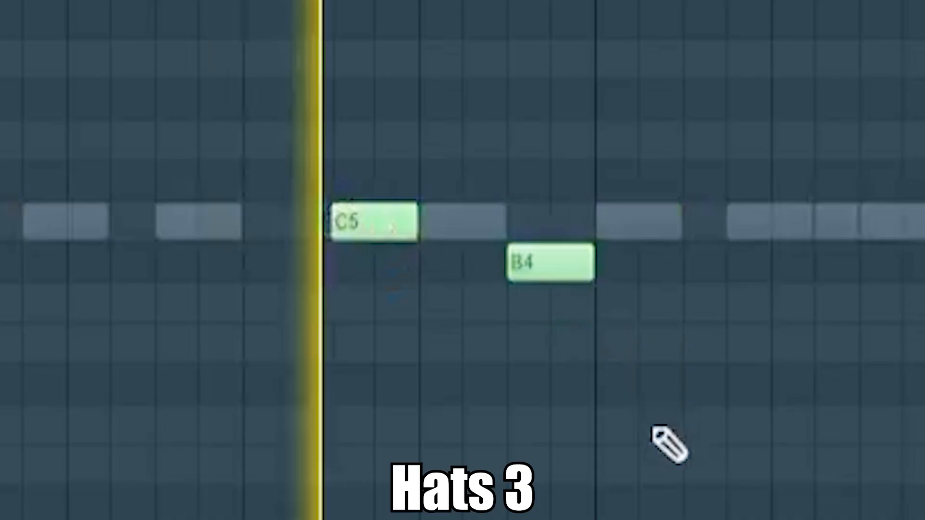
key("space")
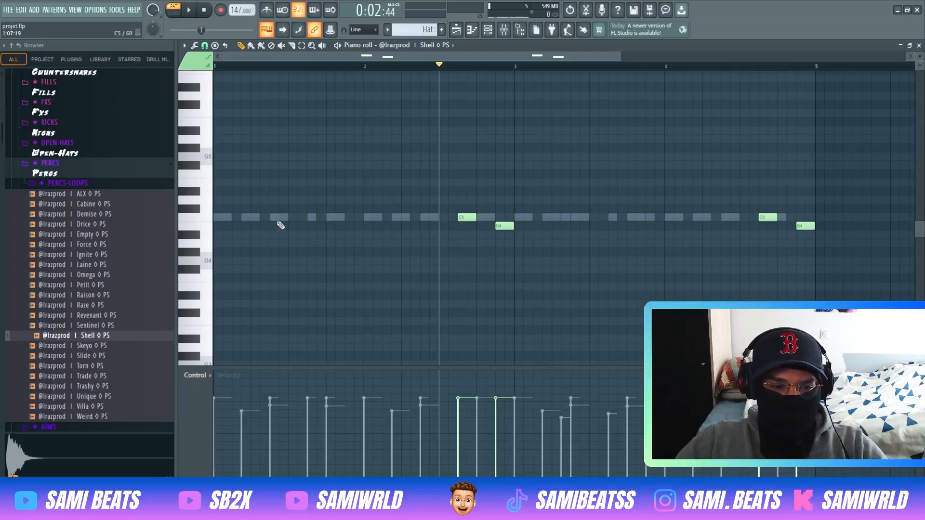
double_click(278, 221)
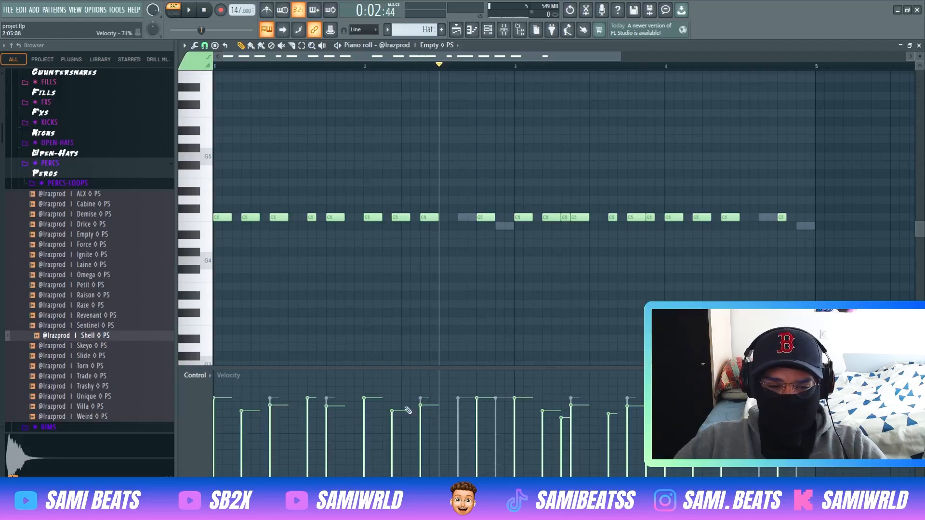
left_click(196, 376)
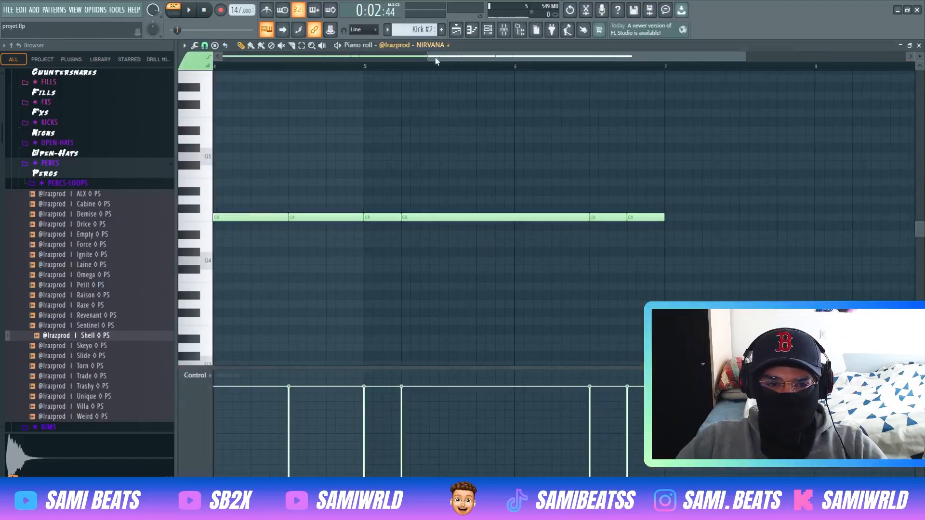
- Play the Kick #2 pattern with the full NIRVANA kick note sequence in the piano roll
scroll(435, 60, "left", 3)
scroll(539, 56, "down", 3)
key("space")
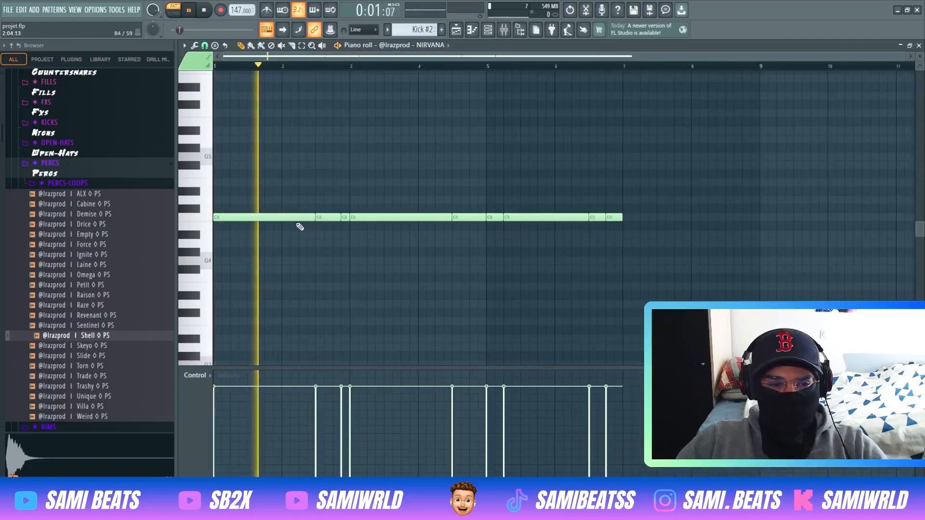
key("space")
- Open the NIRVANA kick's sampler settings from the channel rack to show its sample
key("F5")
key("F6")
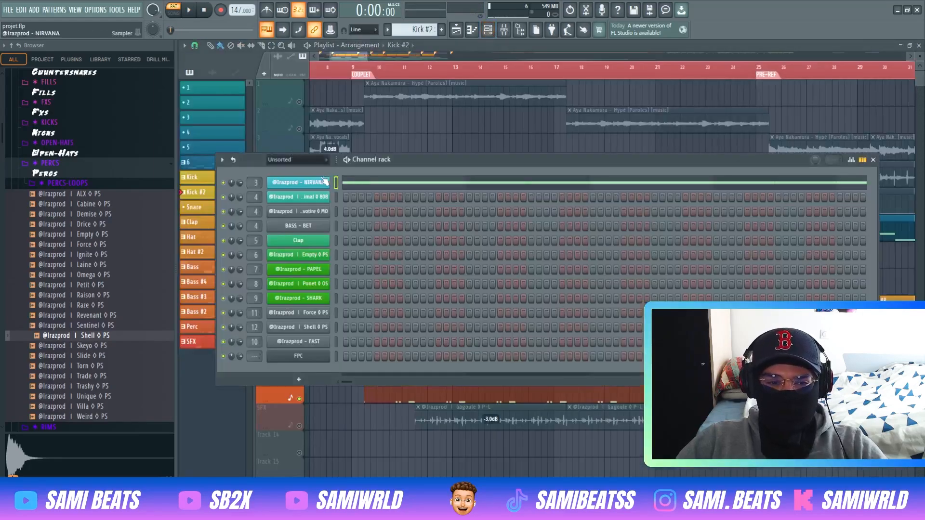
left_click(326, 182)
left_click(220, 133)
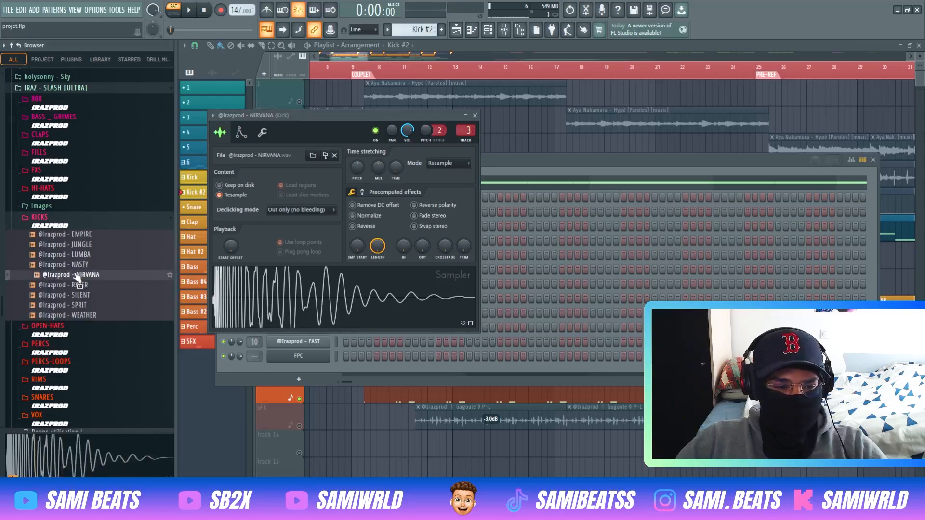
- Examine the Bass #2 pattern's Animal 808 notes in the piano roll and switch playback to pattern mode
key("F7")
key("F7")
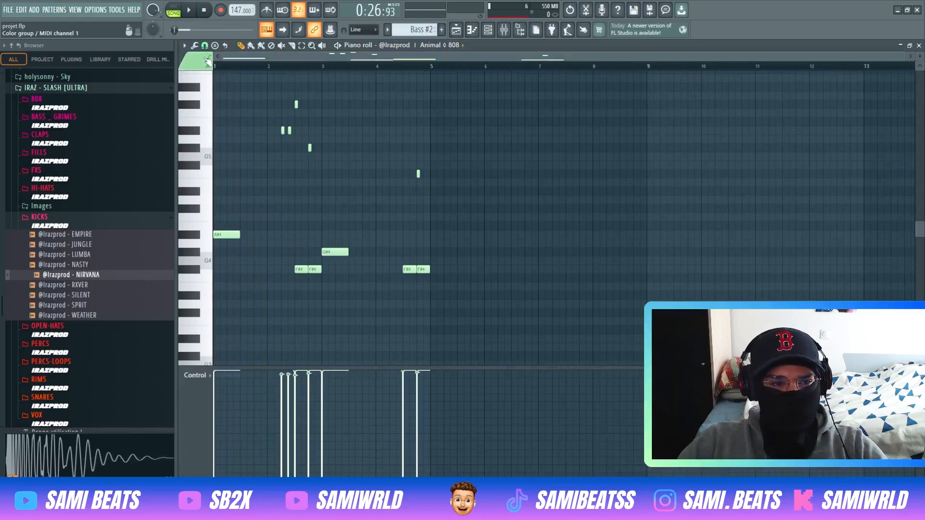
left_click(185, 10)
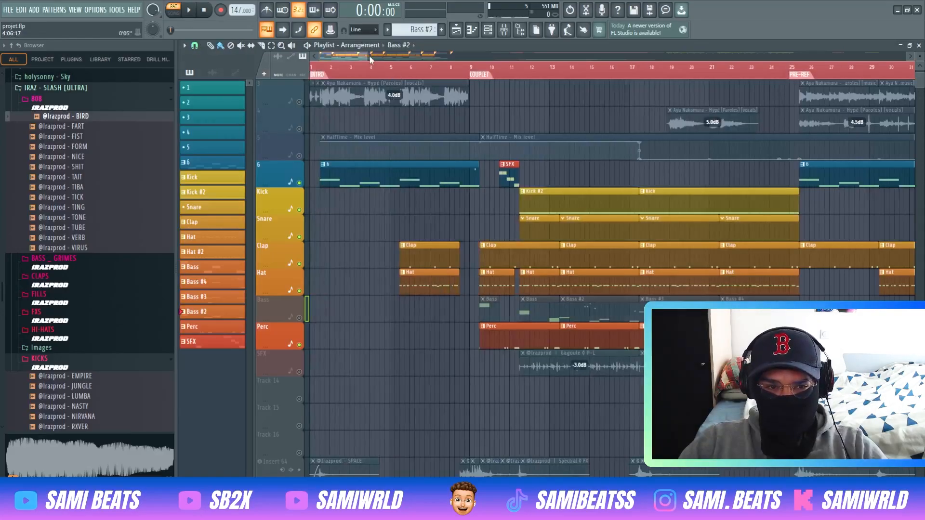
- Play the SFX pattern clip in the COUPLET section and open the clip from the playlist
left_click_drag(369, 57, 449, 116)
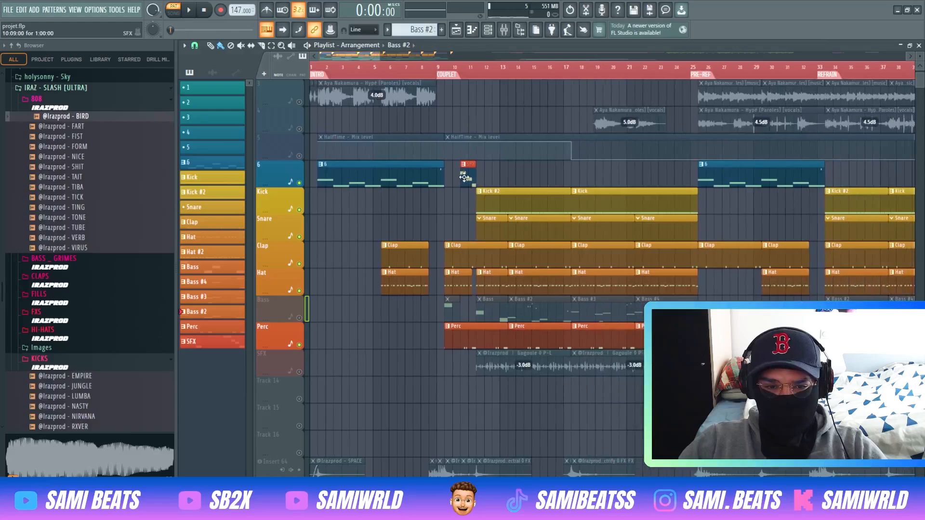
double_click(464, 177)
key("space")
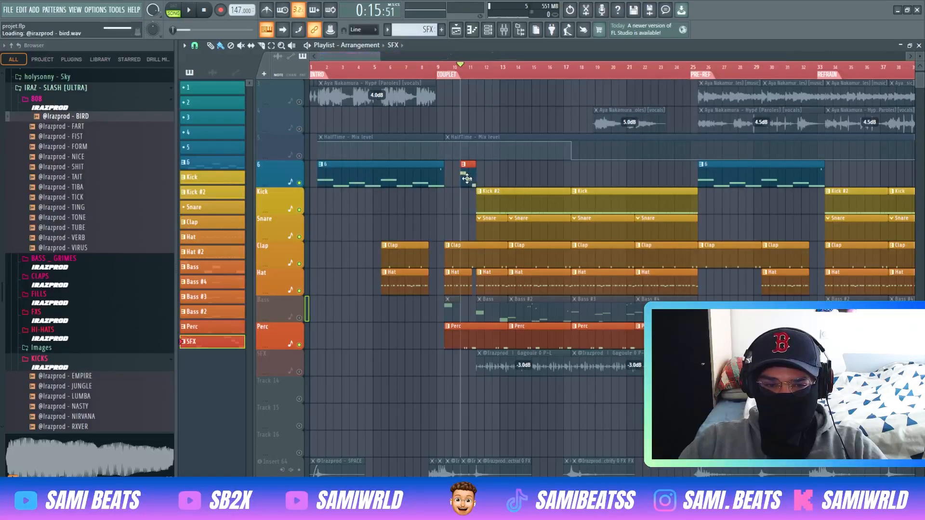
double_click(463, 178)
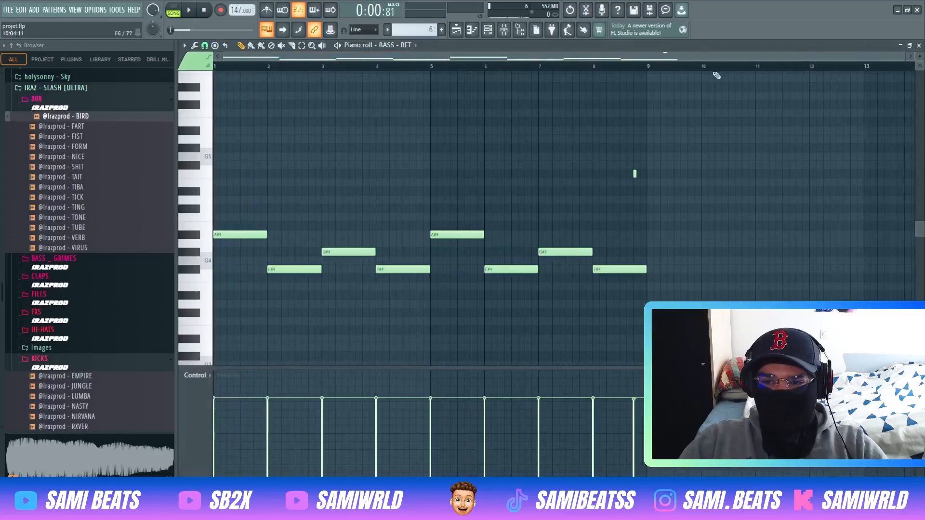
- Select the Gagoule P-L percussion loop clip on the SFX track
scroll(303, 140, "down", 3)
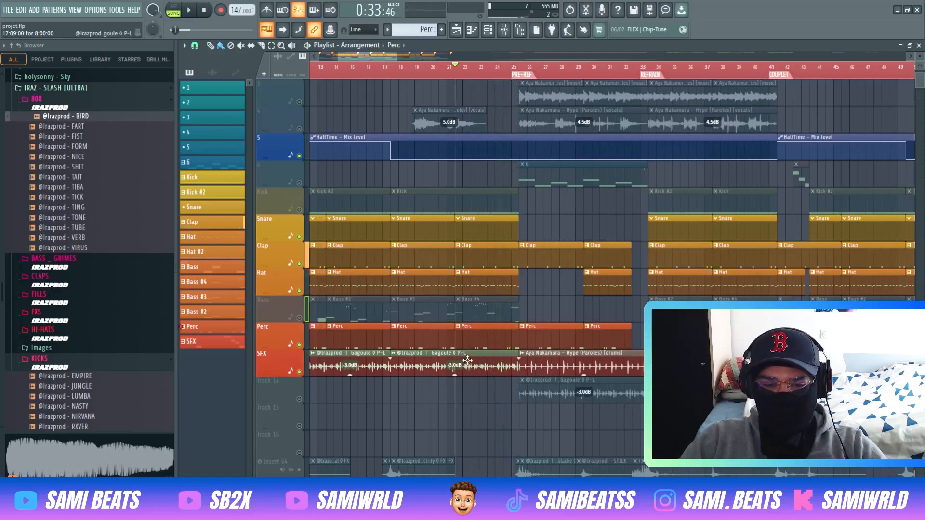
left_click(467, 360)
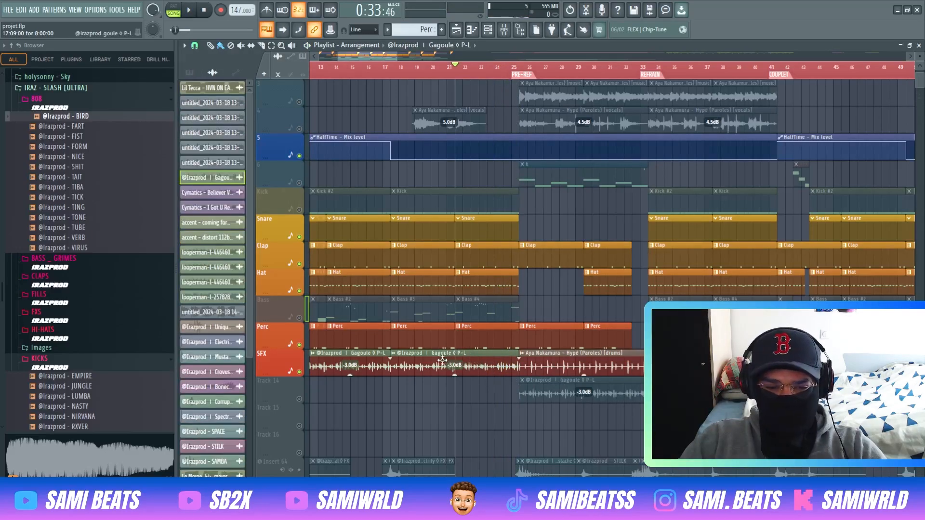
scroll(413, 69, "right", 4)
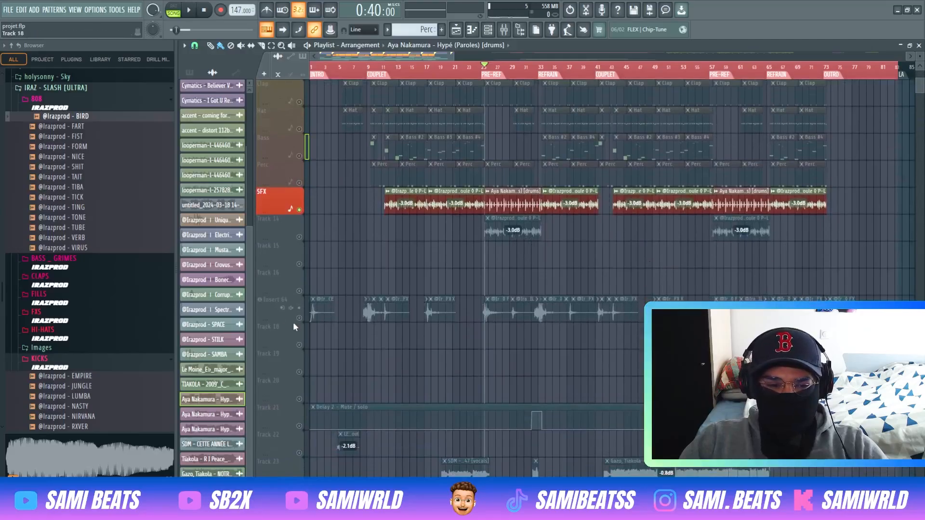
- Solo the Insert 64 effects track and open the settings of its Mustache FX audio clip
left_click(294, 317)
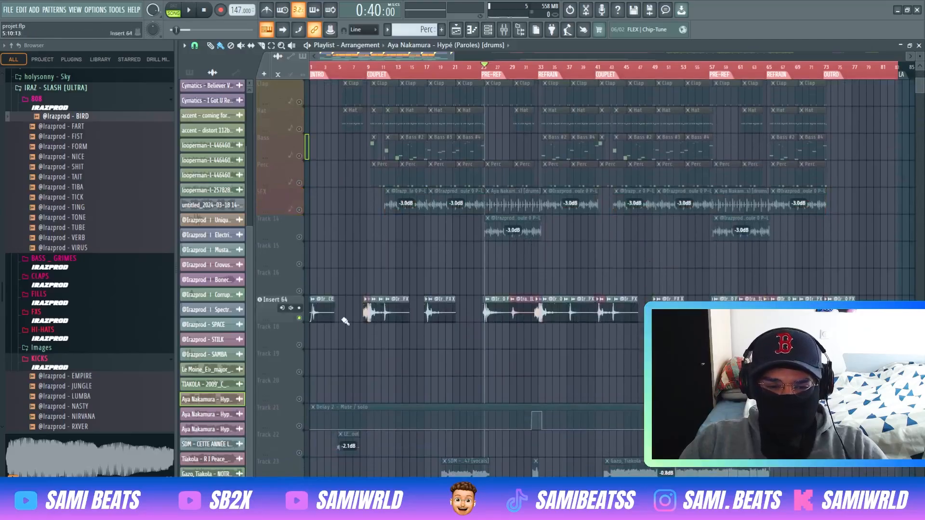
double_click(497, 310)
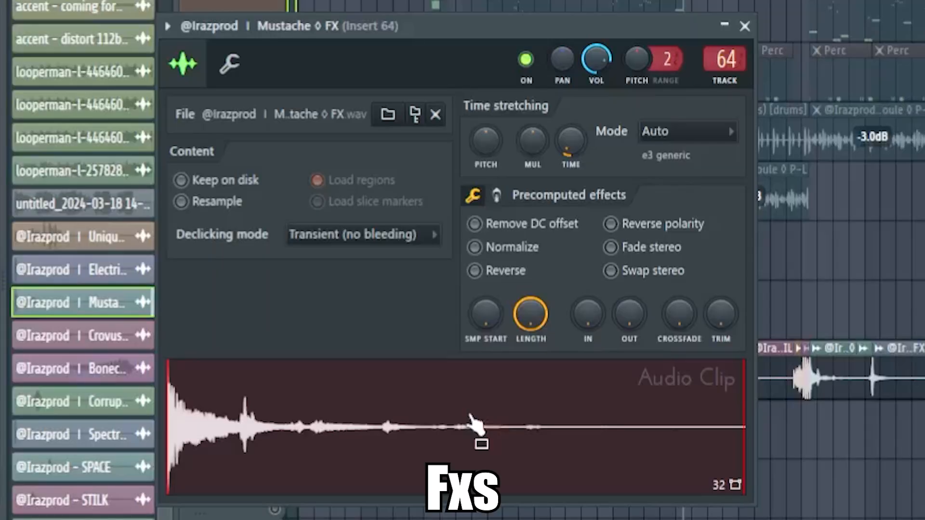